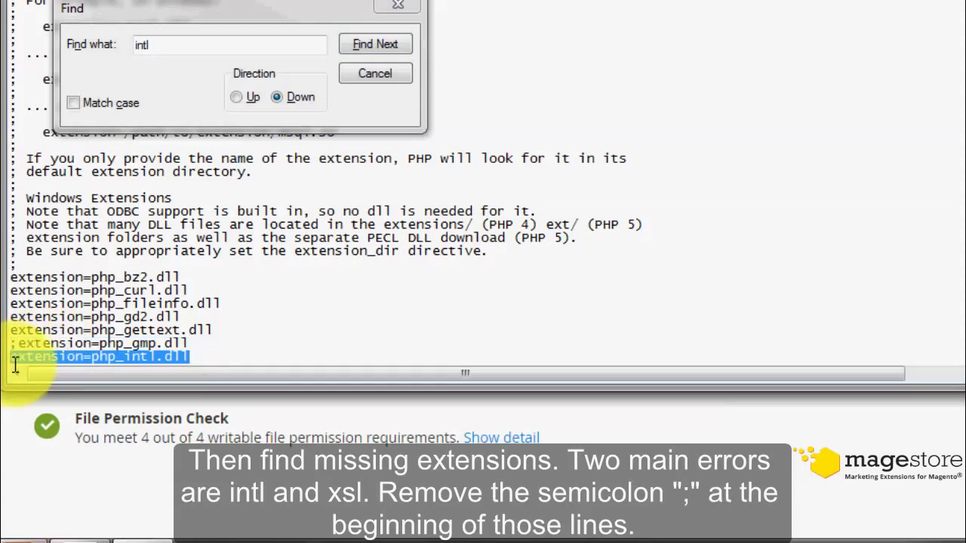
- Find the extension=php_xsl.dll line in php.ini, uncomment it, and close the Find dialog
left_click(176, 51)
type("xsl")
key("Return")
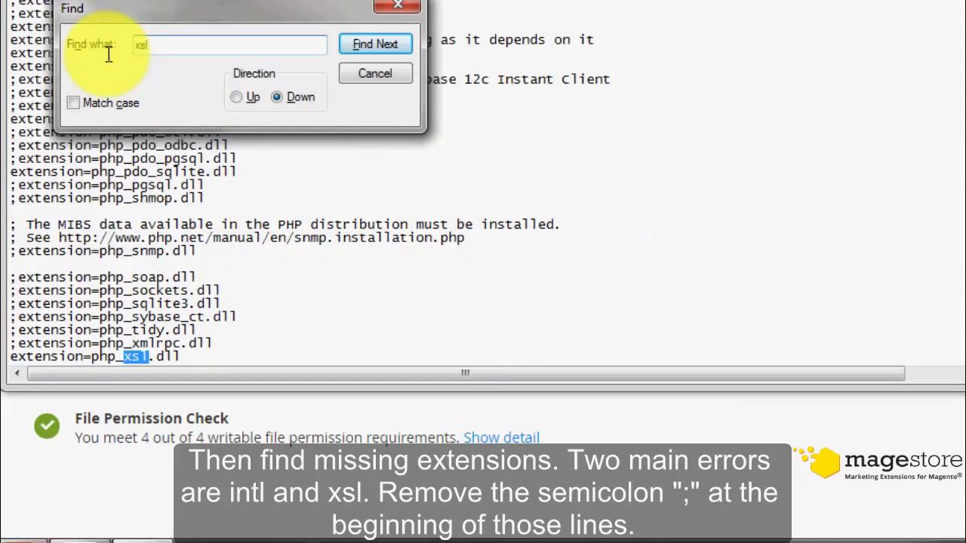
left_click_drag(185, 356, 14, 360)
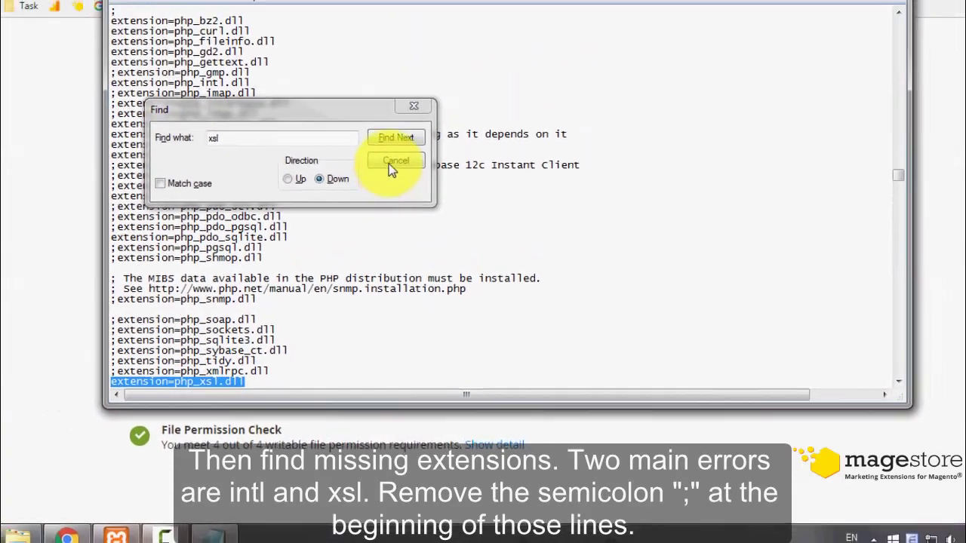
left_click(375, 73)
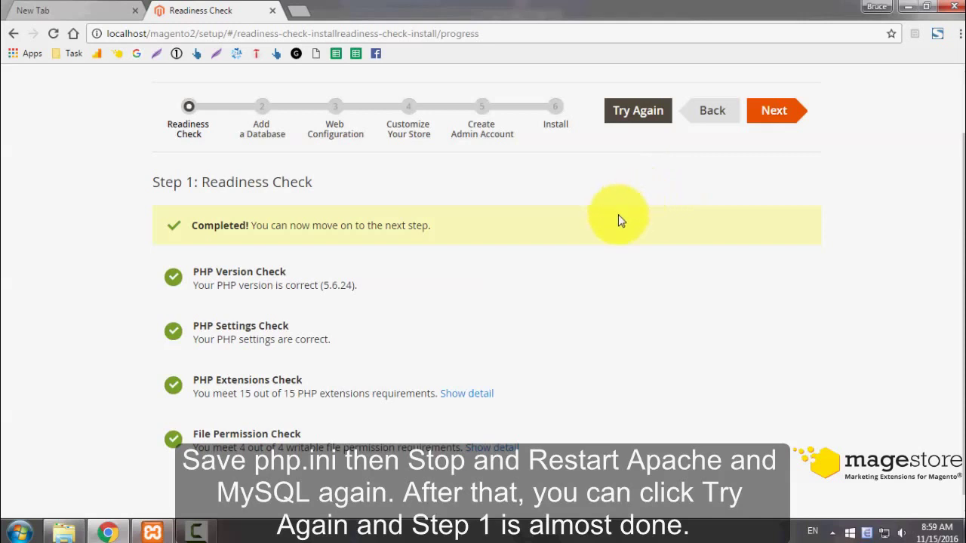
- Continue past the completed readiness check and set the database name to magento2
left_click(760, 115)
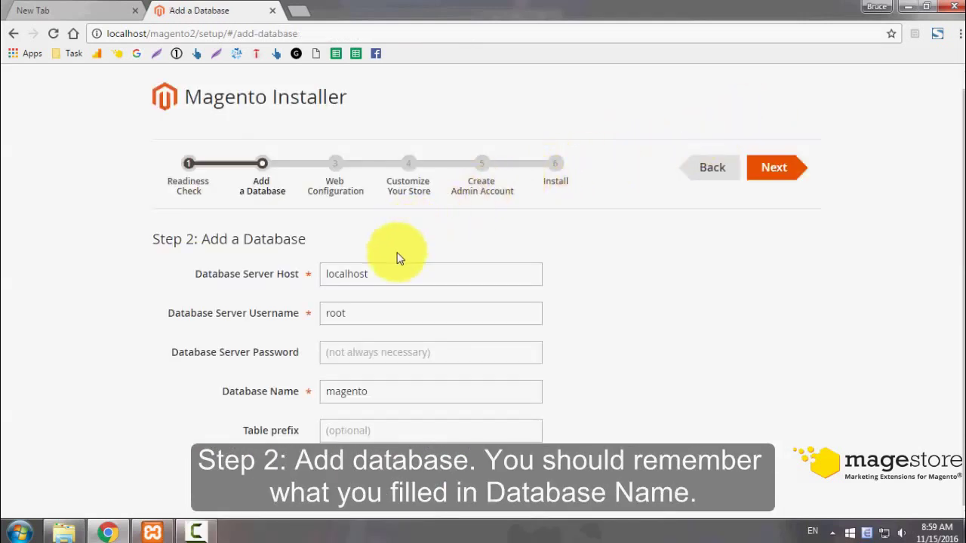
left_click(378, 391)
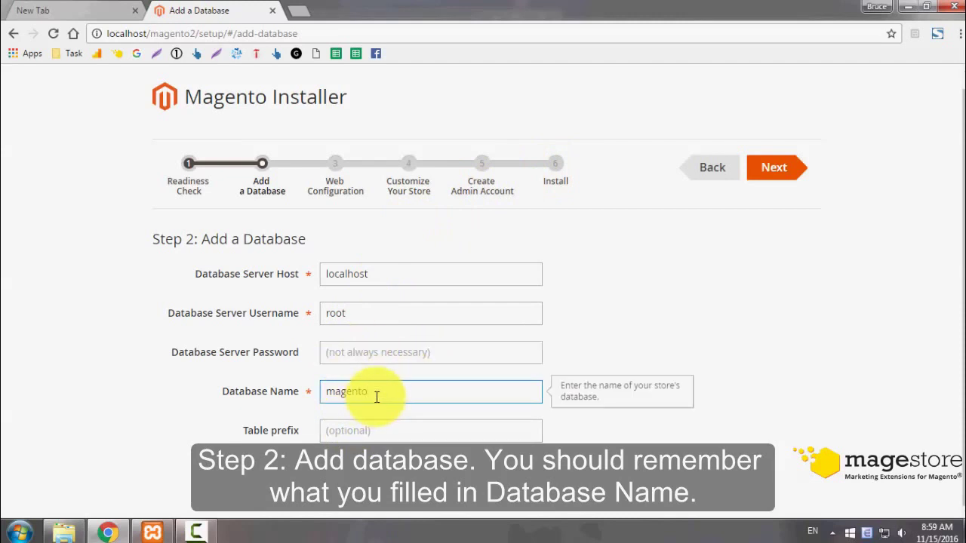
type("2")
left_click_drag(426, 391, 301, 408)
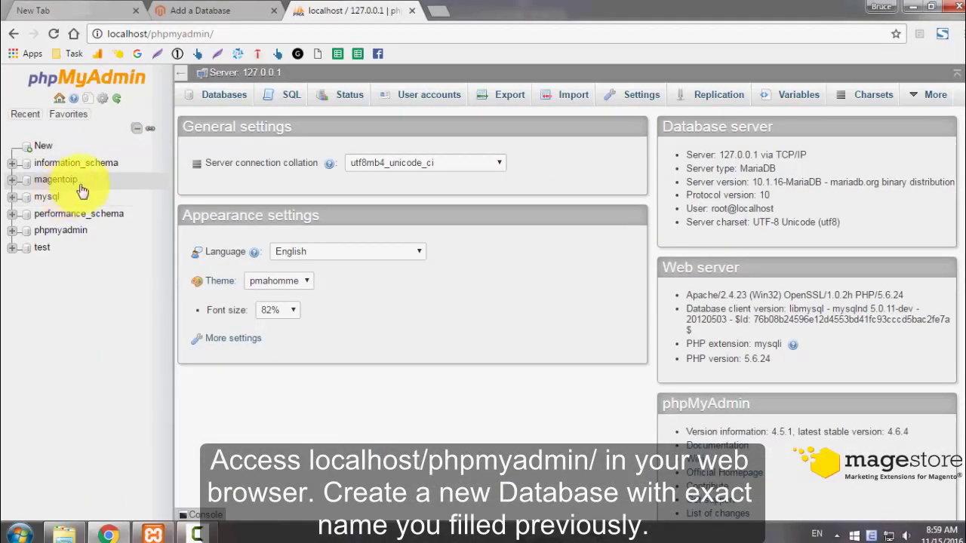
- Create an empty database named magento2 in phpMyAdmin, then return to the installer tab
left_click(47, 149)
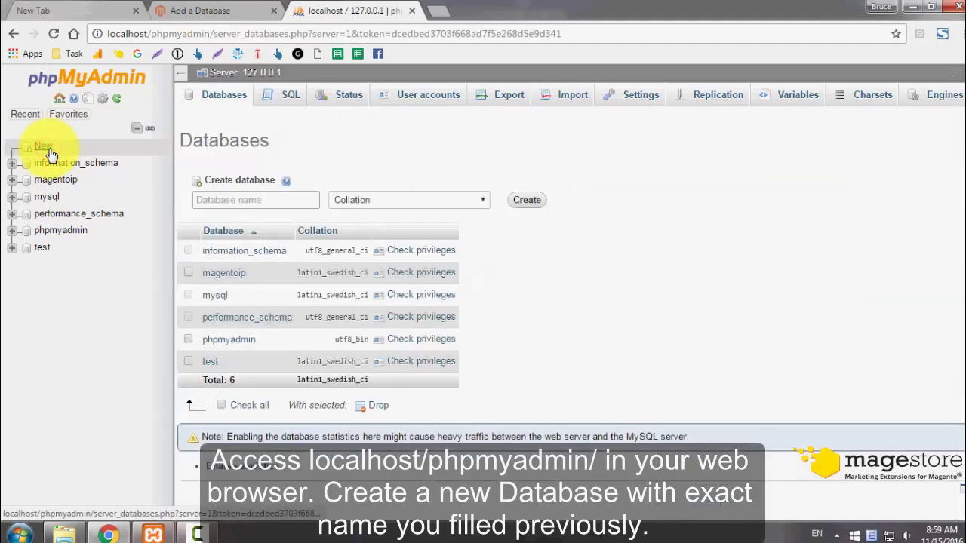
left_click(276, 201)
type("mage")
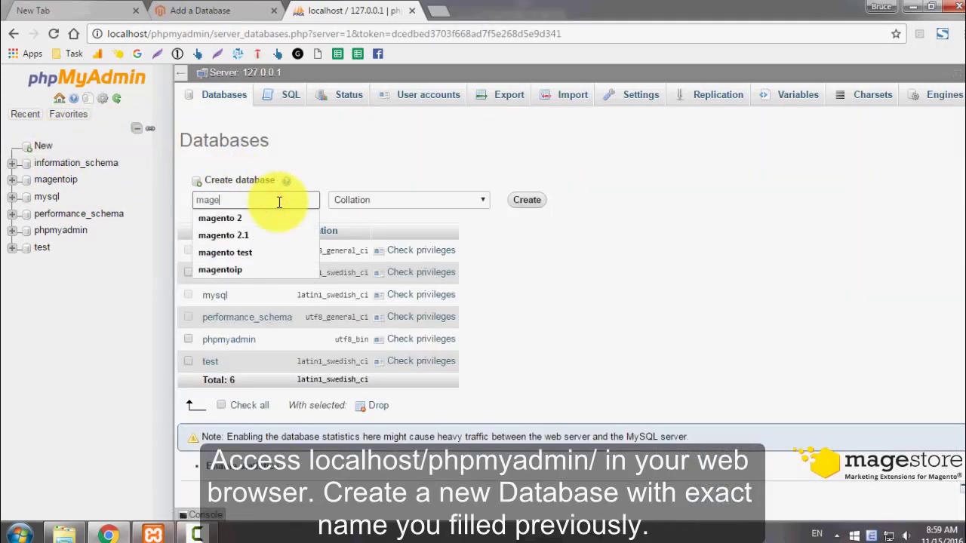
type("nto2")
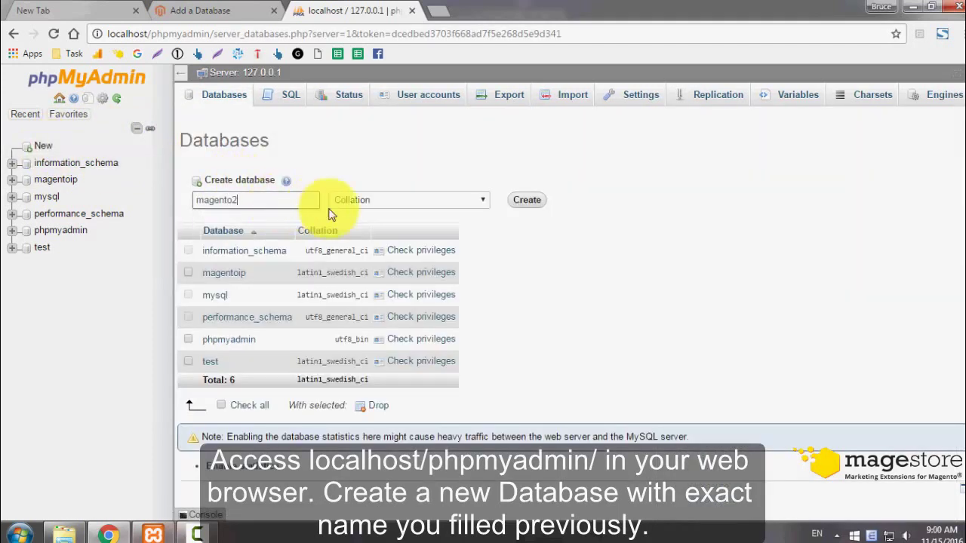
left_click(518, 205)
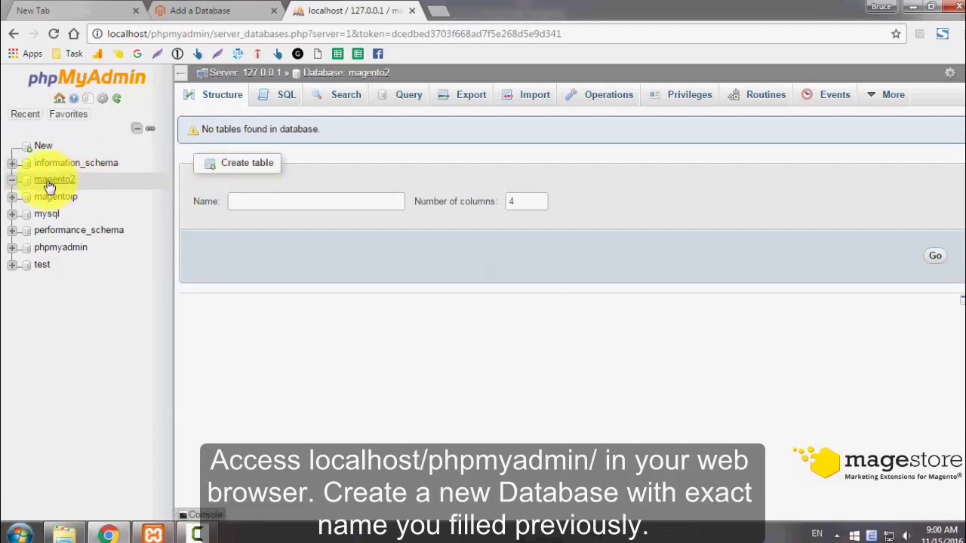
left_click(198, 10)
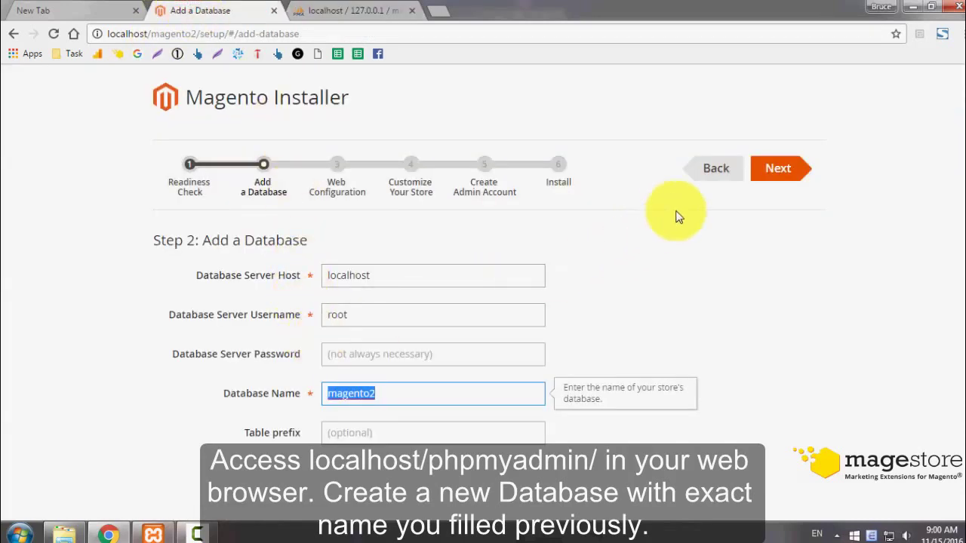
- Move on to Web Configuration and look up the server IP 127.0.0.1 in phpMyAdmin
left_click(785, 172)
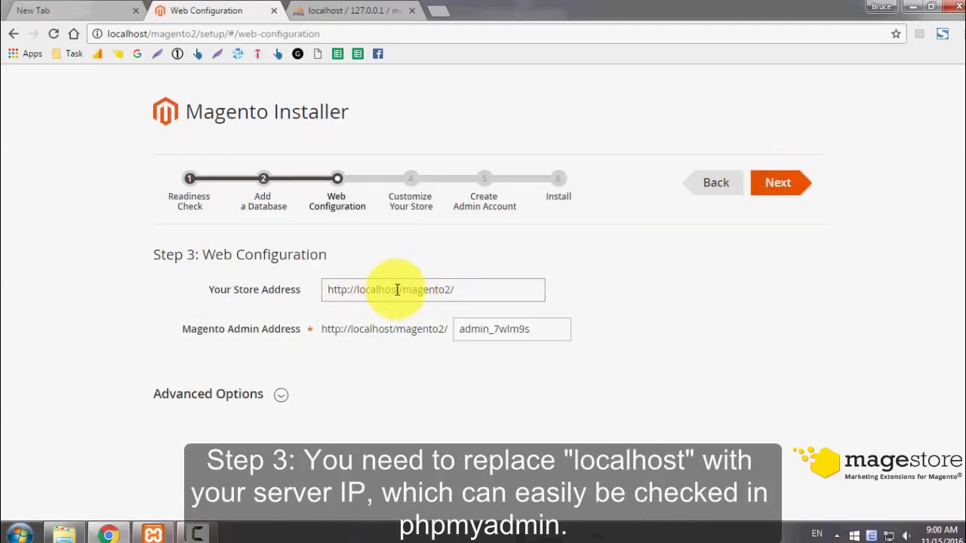
left_click(377, 10)
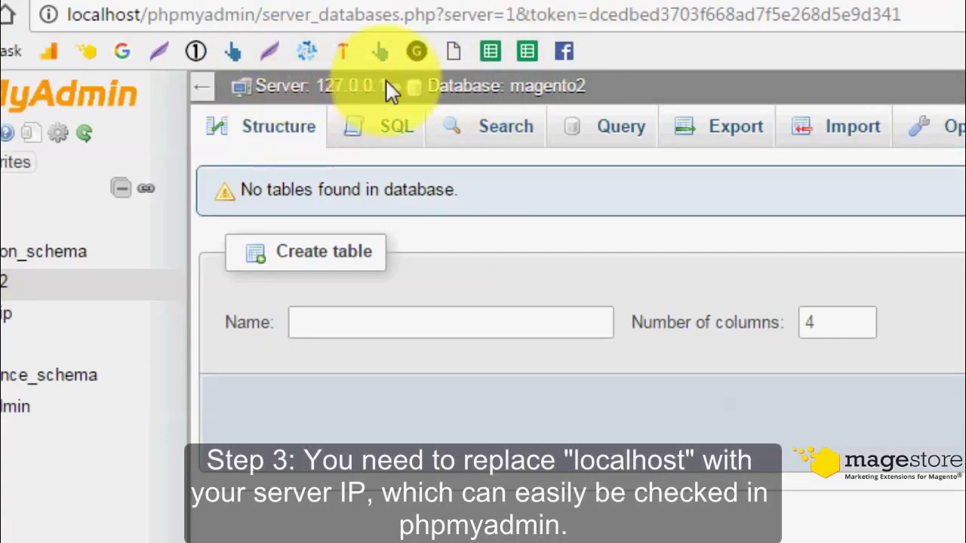
left_click_drag(390, 81, 255, 86)
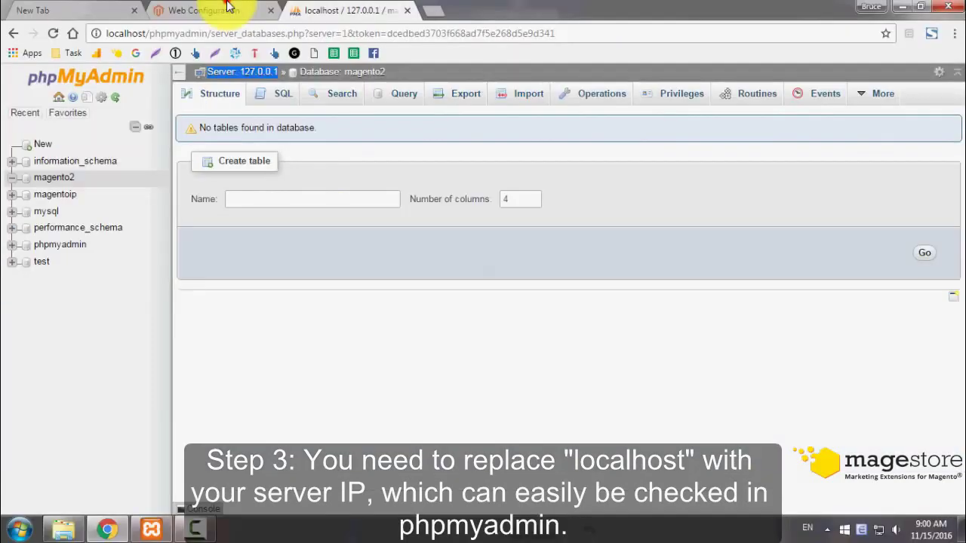
left_click(228, 7)
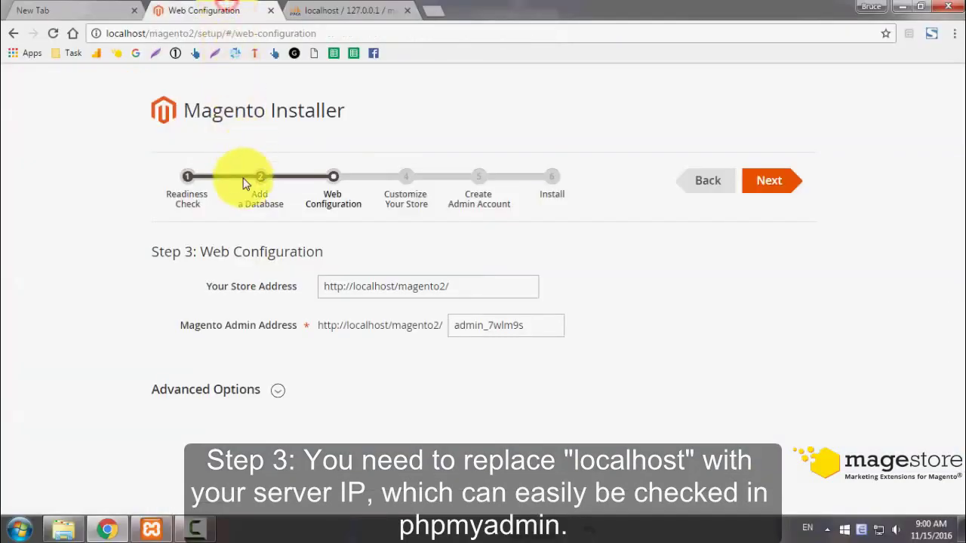
left_click(324, 8)
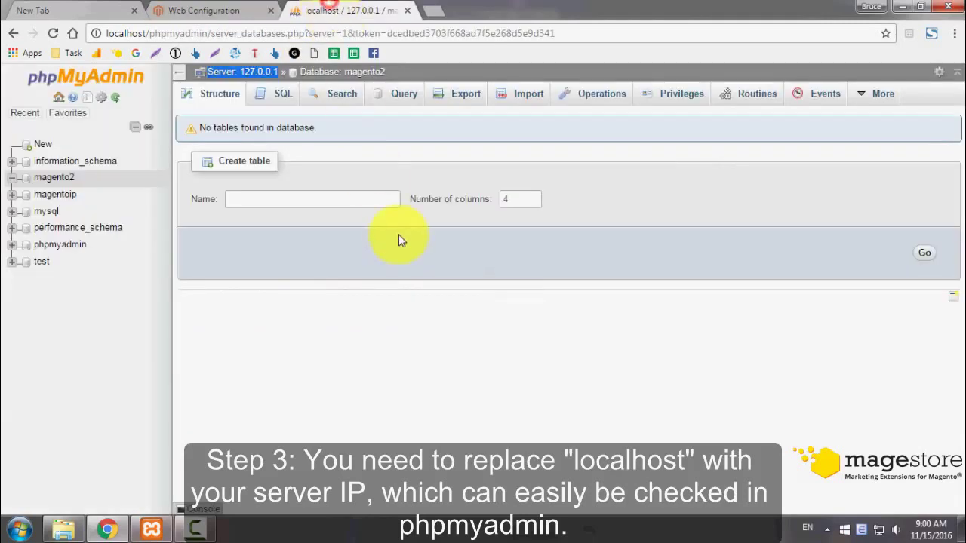
left_click(224, 9)
left_click_drag(393, 286, 353, 287)
type("127.0.")
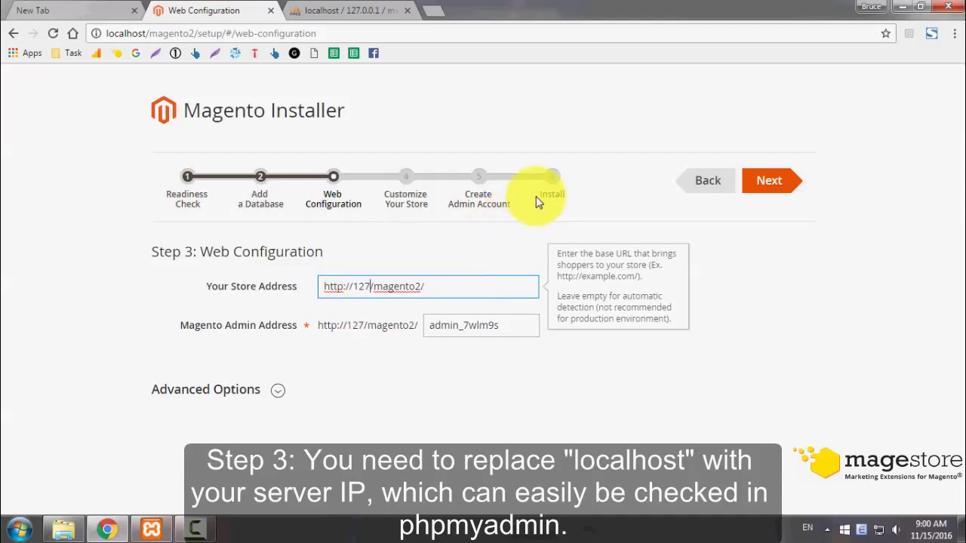
type("0.1")
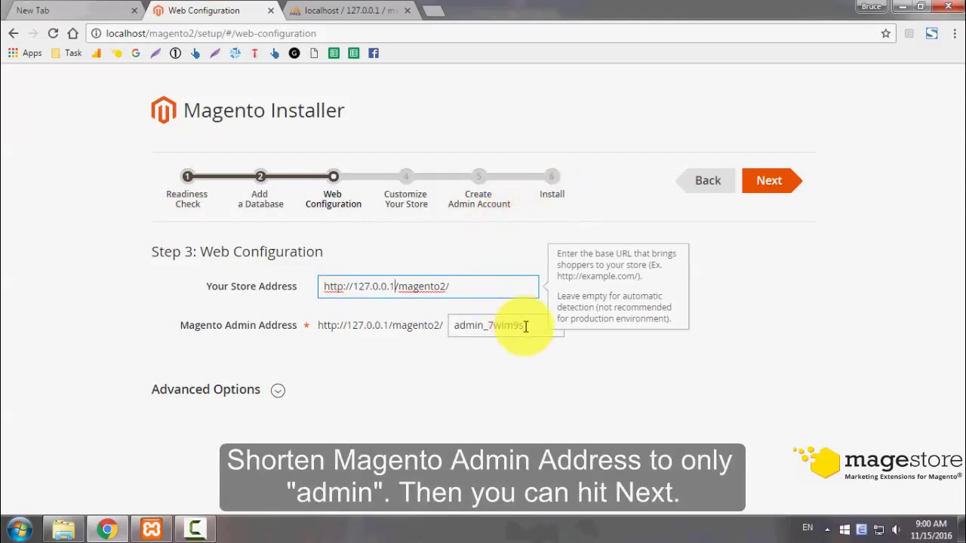
left_click_drag(528, 325, 484, 329)
key("BackSpace")
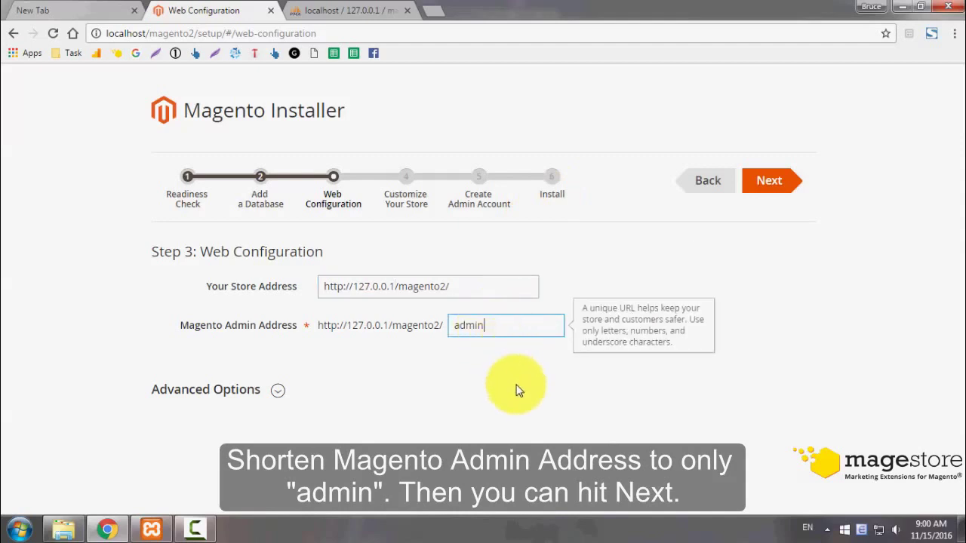
left_click(518, 386)
left_click(278, 391)
scroll(313, 396, "down", 3)
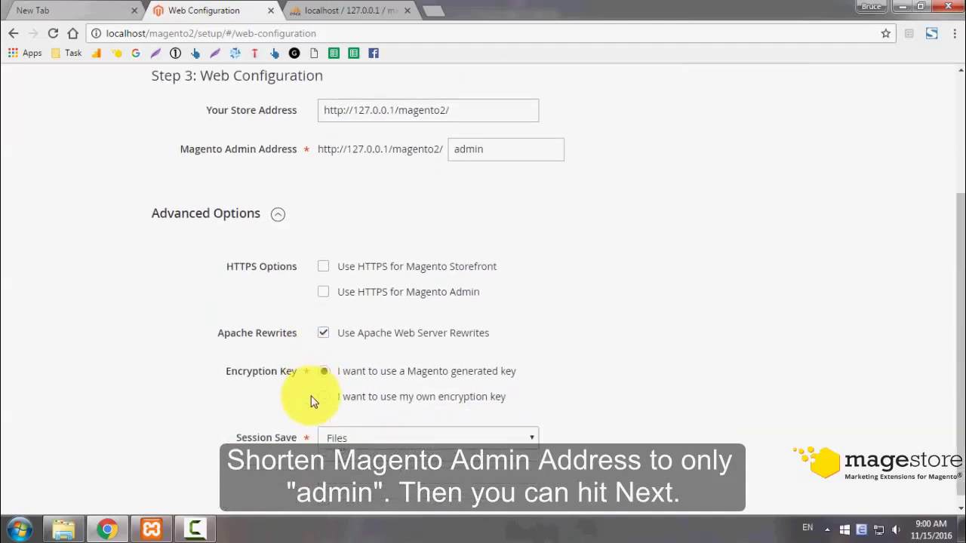
left_click(278, 204)
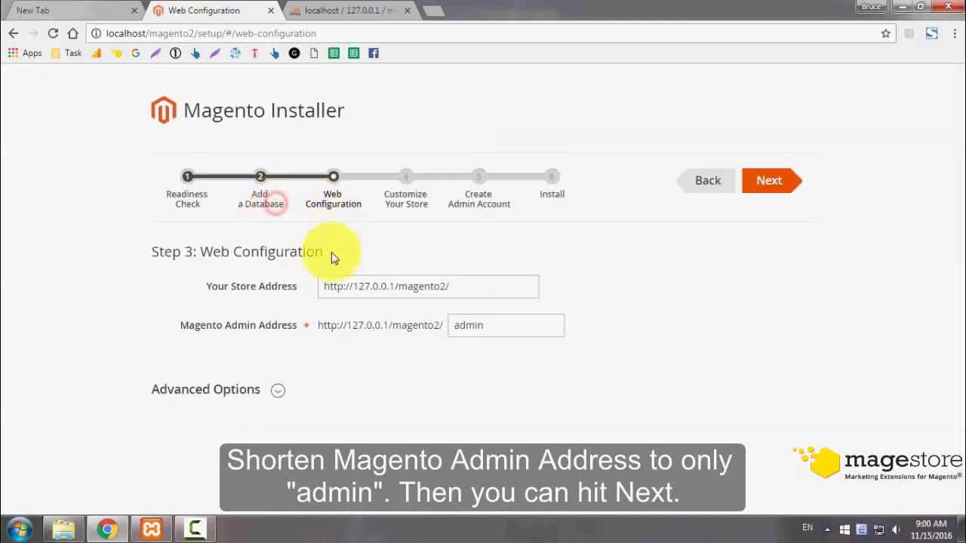
left_click(771, 183)
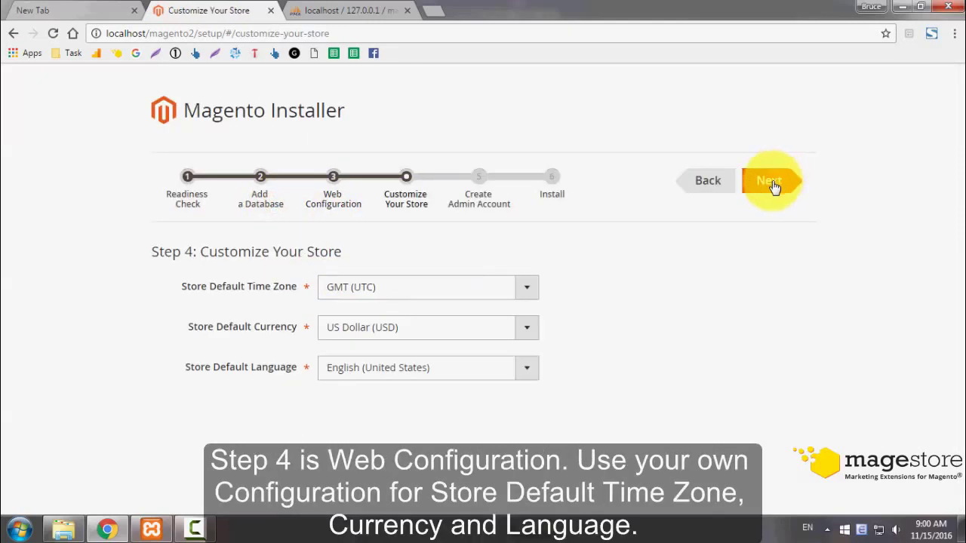
- Keep time zone GMT (UTC), currency US Dollar (USD) and language English (United States)
left_click(523, 290)
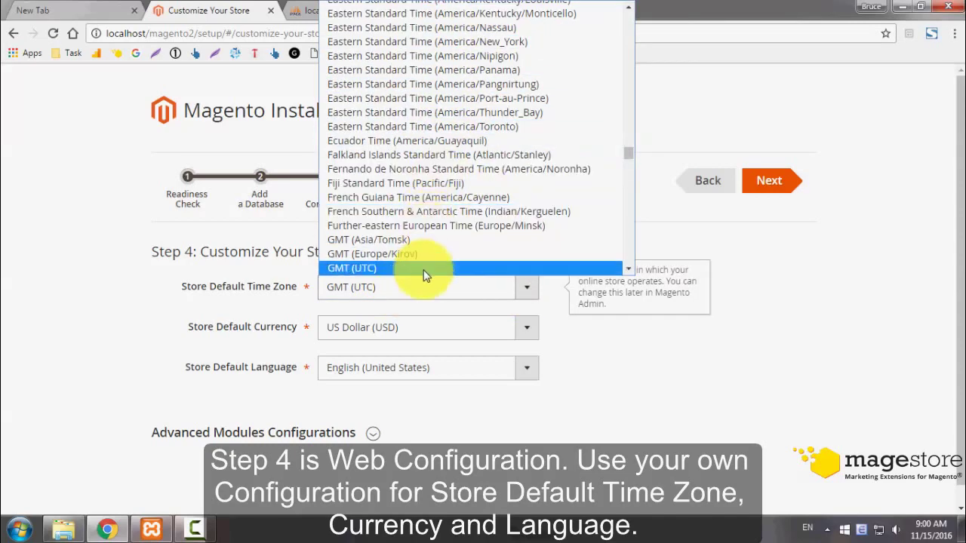
left_click(525, 288)
left_click(530, 329)
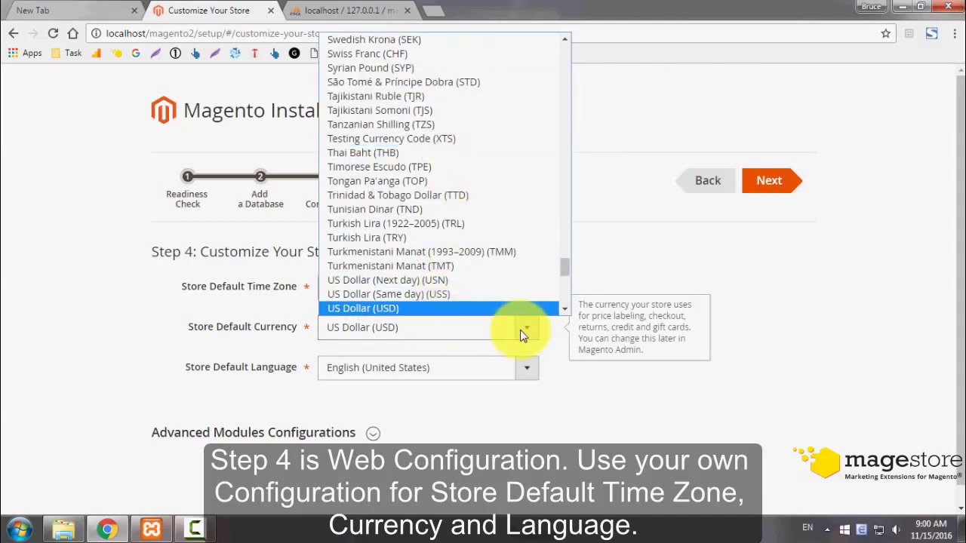
left_click(523, 327)
left_click(530, 372)
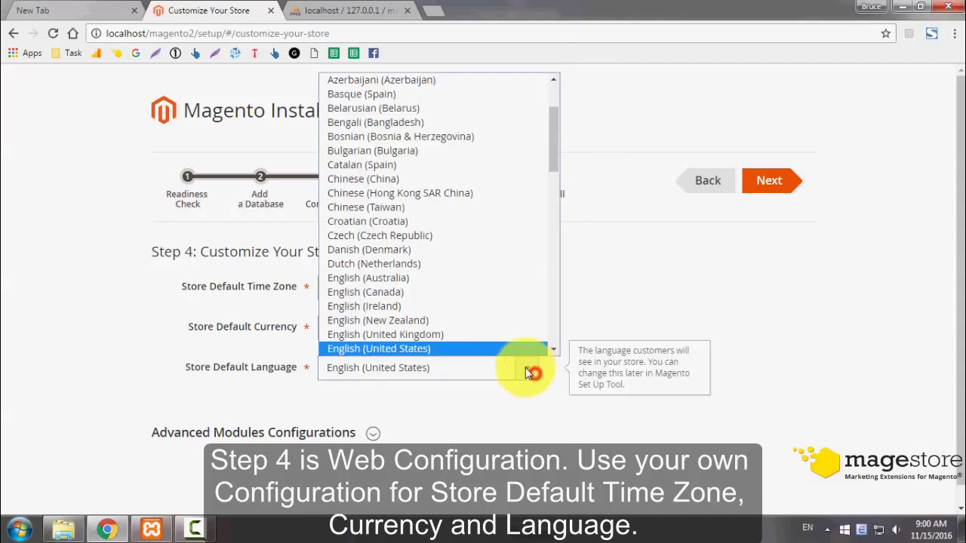
left_click(455, 347)
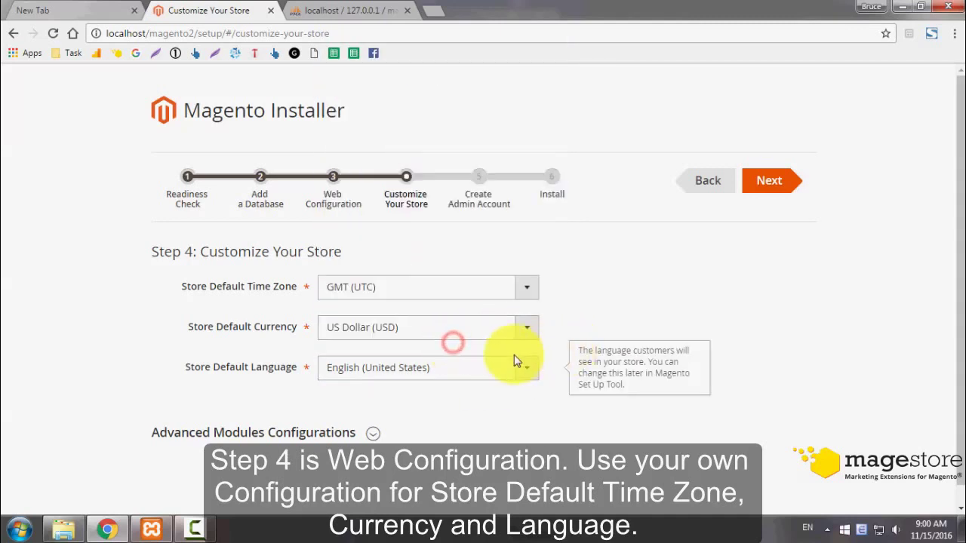
- Review the Advanced Modules list with all 99 modules selected and continue to Create Admin Account
left_click(372, 433)
scroll(412, 435, "down", 1)
scroll(332, 442, "down", 3)
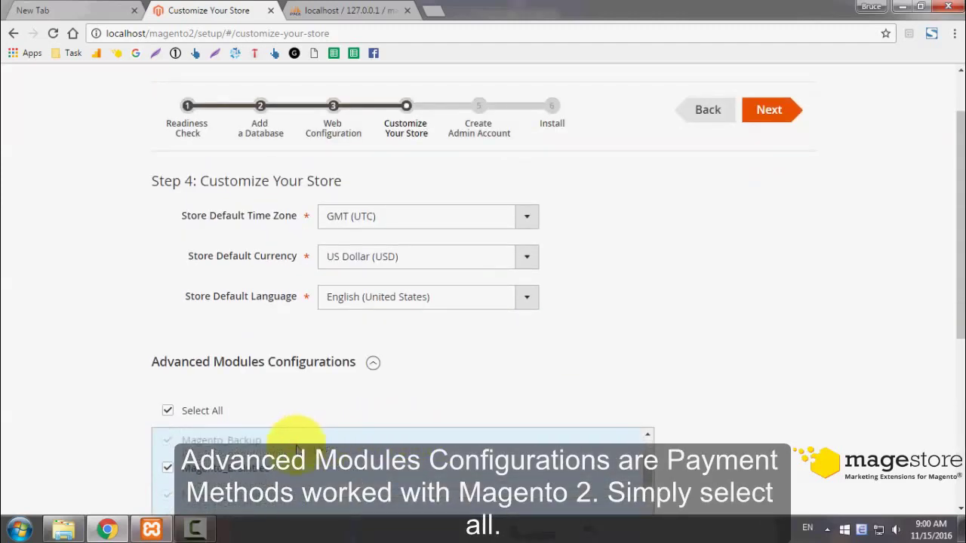
scroll(87, 447, "down", 2)
scroll(89, 446, "down", 3)
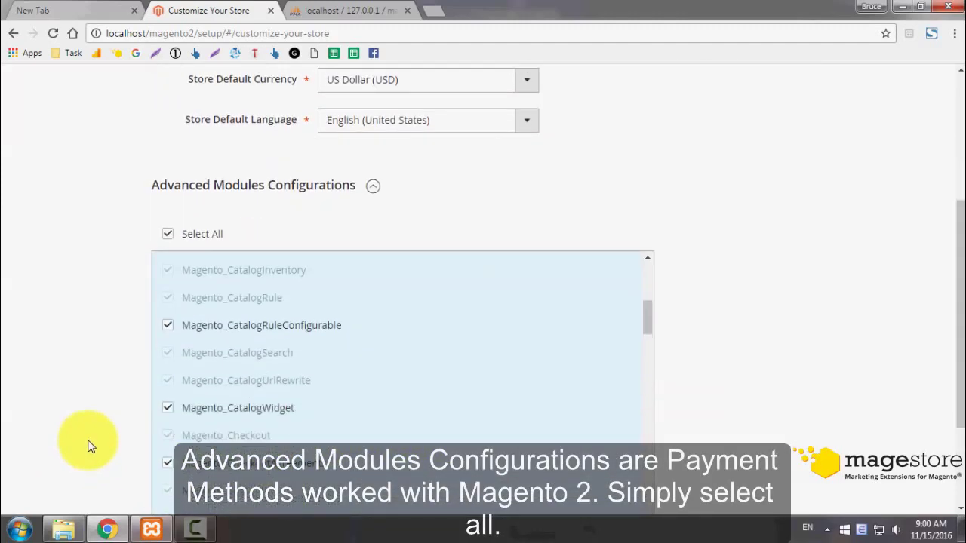
scroll(310, 330, "down", 1)
scroll(309, 332, "up", 2)
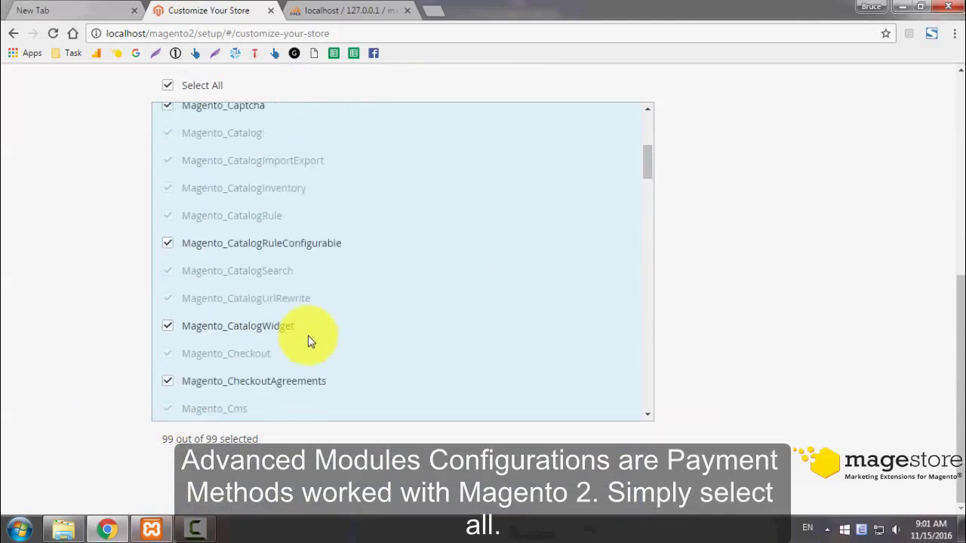
triple_click(161, 437)
left_click(119, 334)
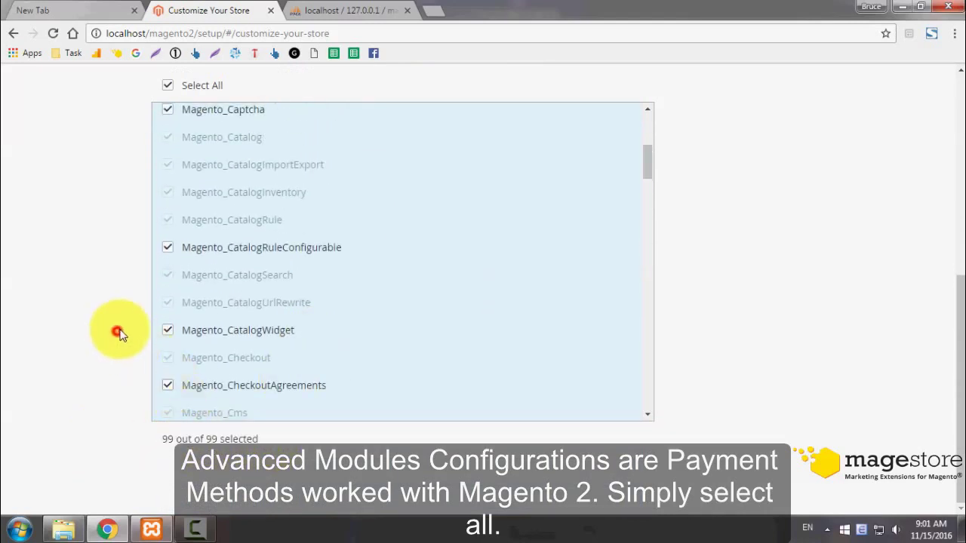
scroll(121, 329, "up", 5)
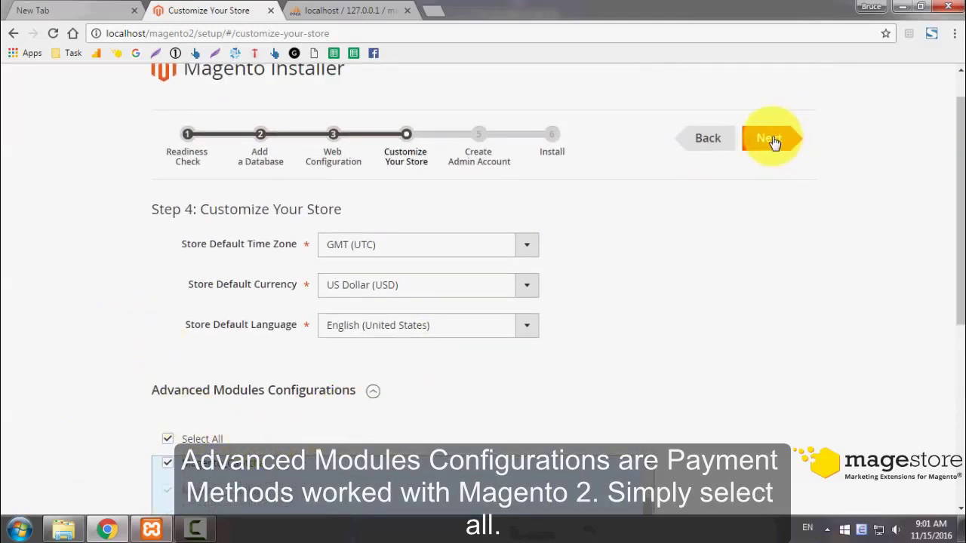
left_click(770, 139)
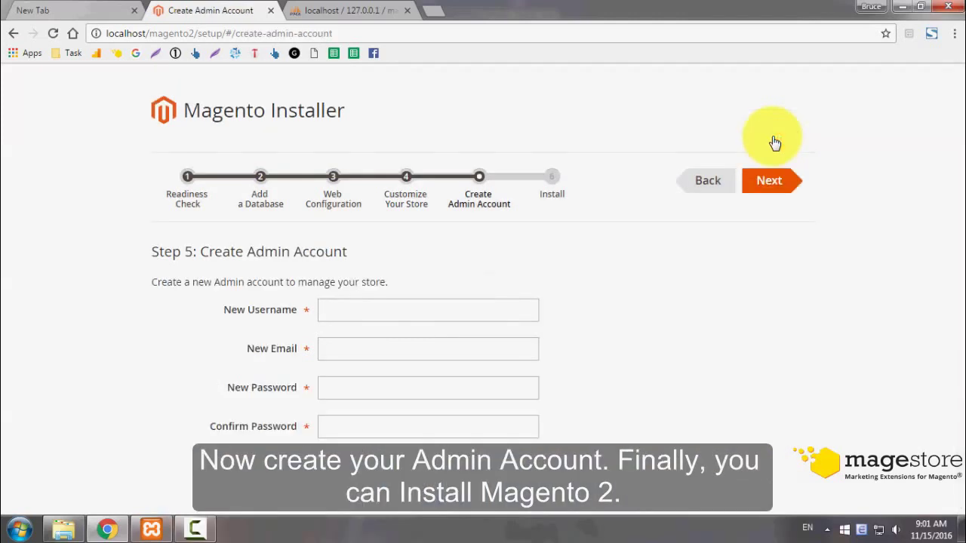
- Enter the admin username, e-mail and password, confirm the password, and continue to Install
left_click(350, 310)
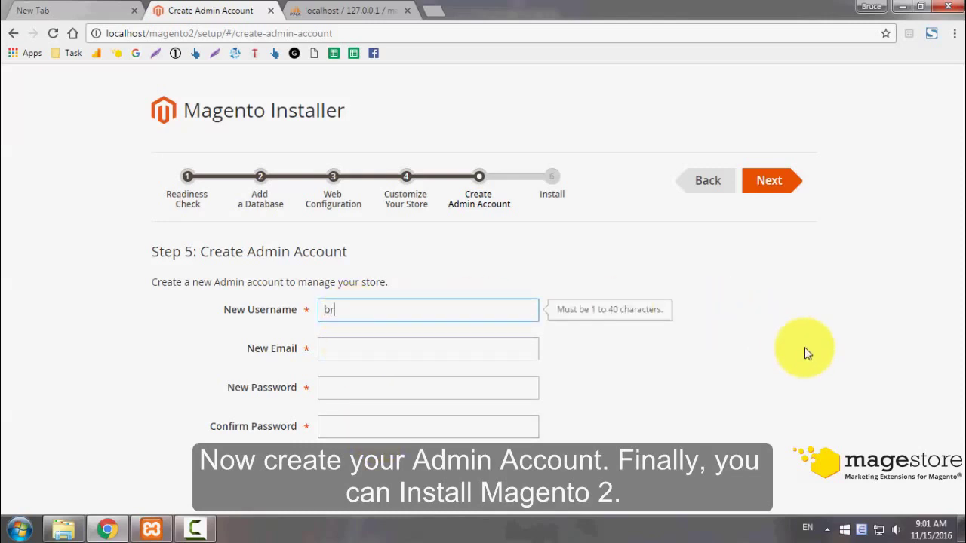
key("Tab")
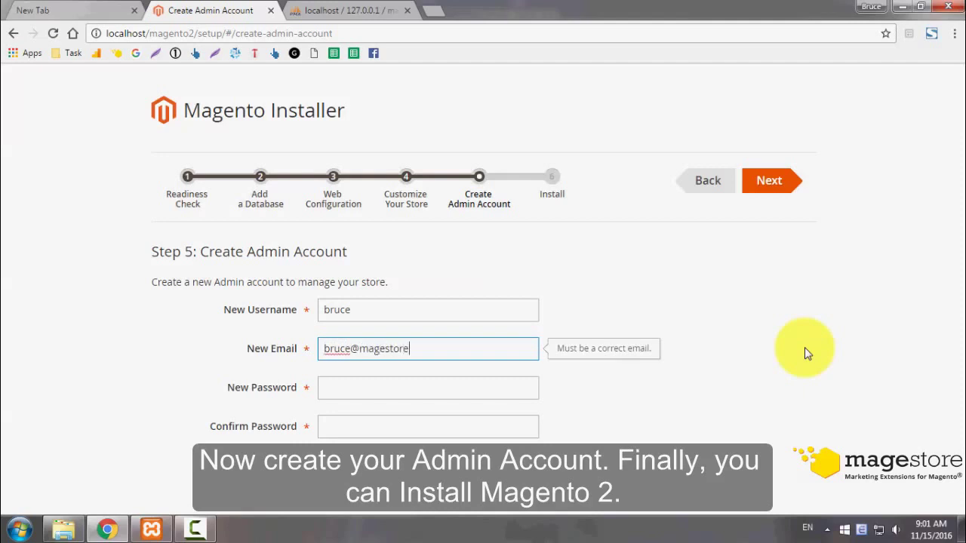
key("Tab")
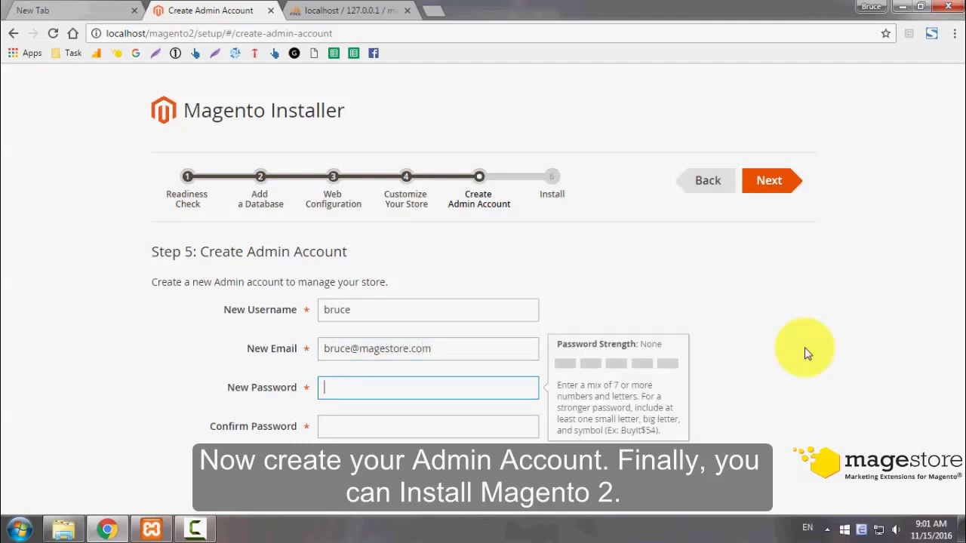
type("Magento@123")
key("Tab")
type("M")
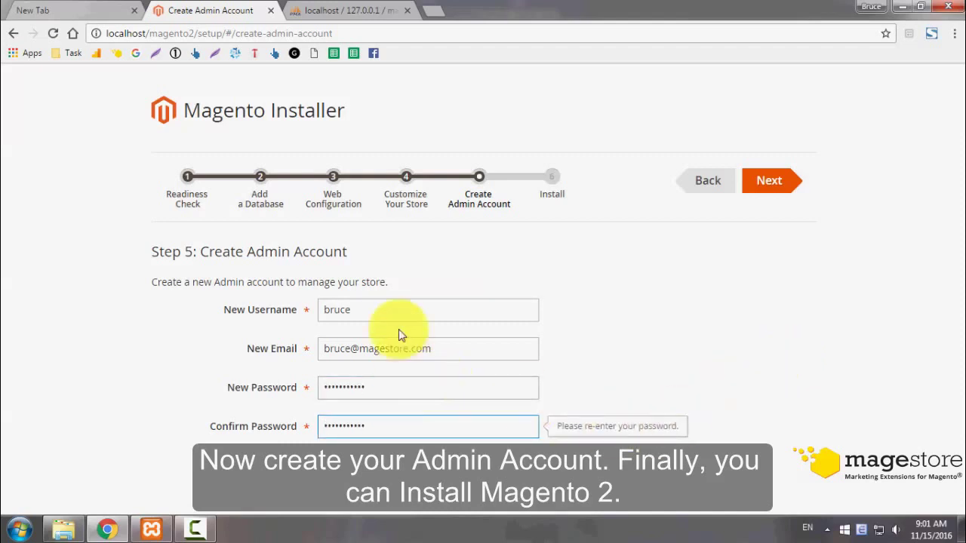
left_click(762, 185)
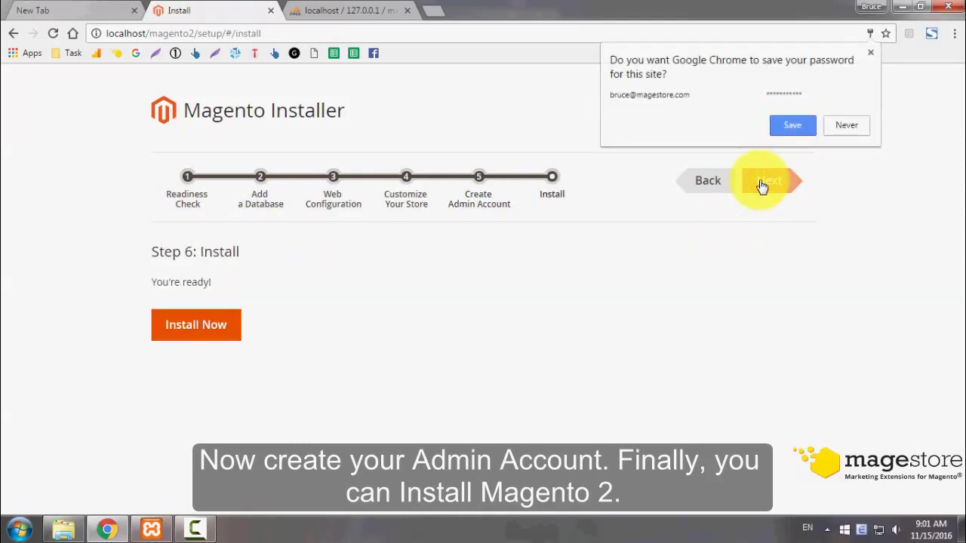
- Dismiss Chrome's save-password offer and run Install Now until the Success page appears
left_click(871, 52)
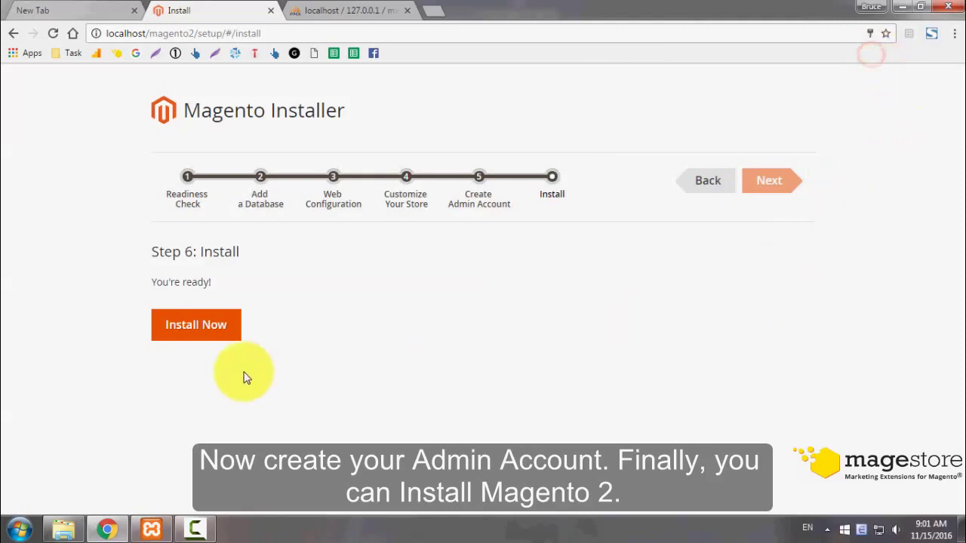
left_click(201, 326)
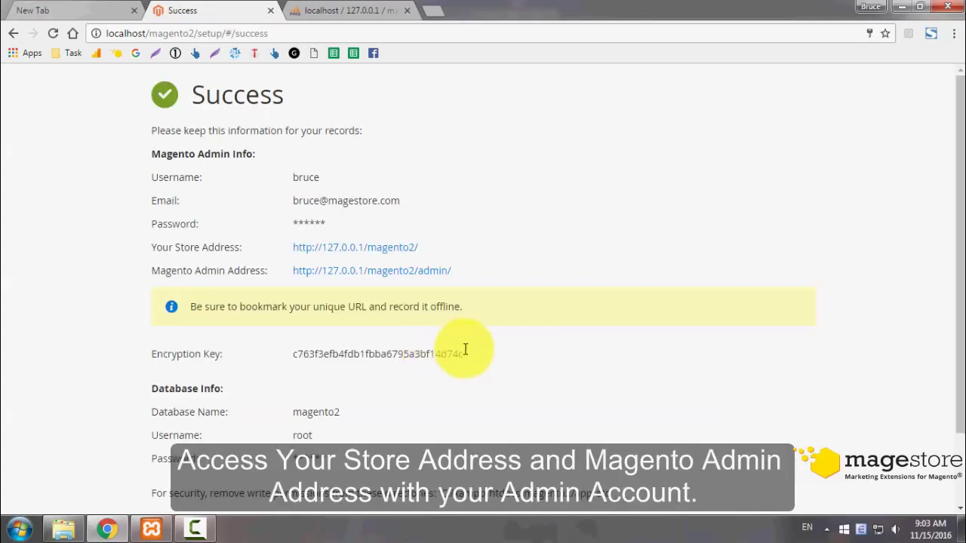
- Open the Your Store Address and Magento Admin Address links in two background tabs
triple_click(246, 251)
left_click(136, 248)
left_click_drag(244, 248, 162, 276)
left_click(162, 276)
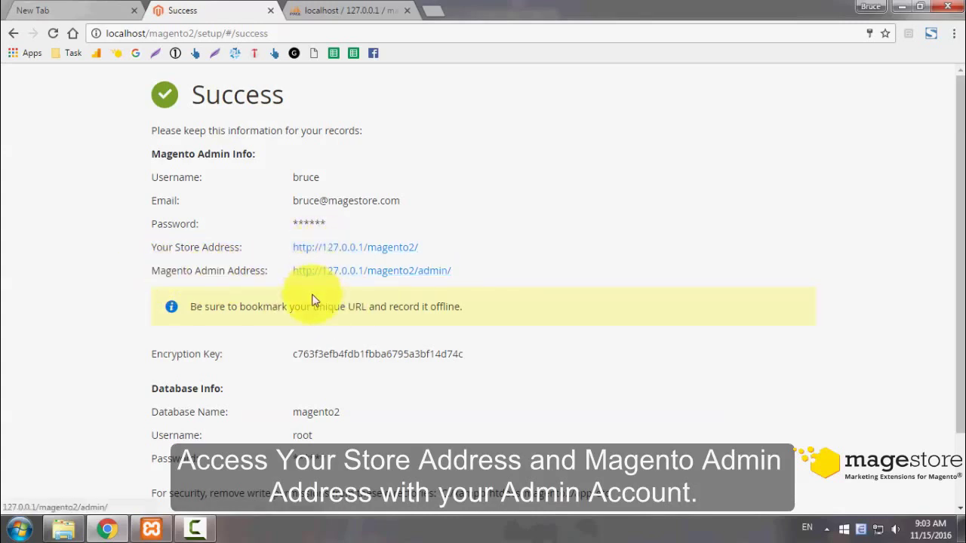
middle_click(346, 252)
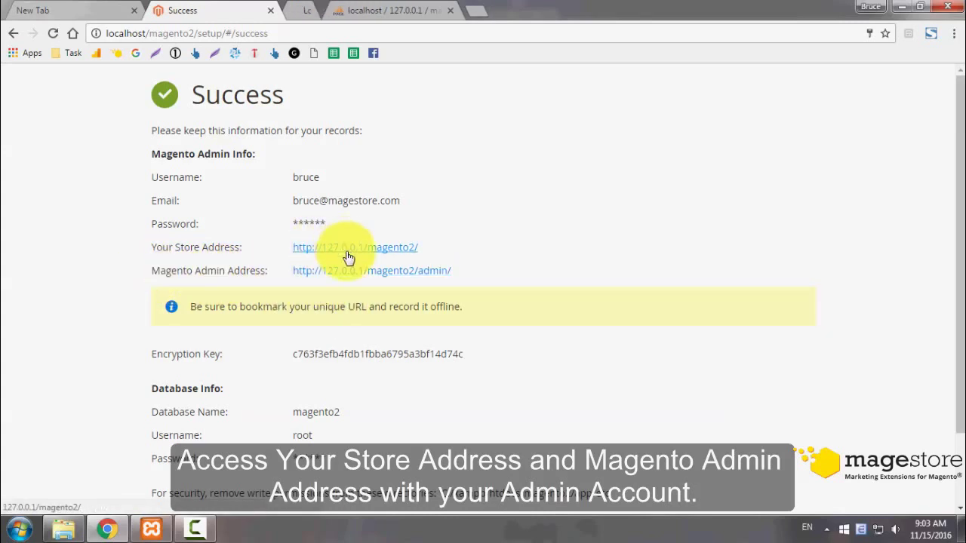
middle_click(358, 273)
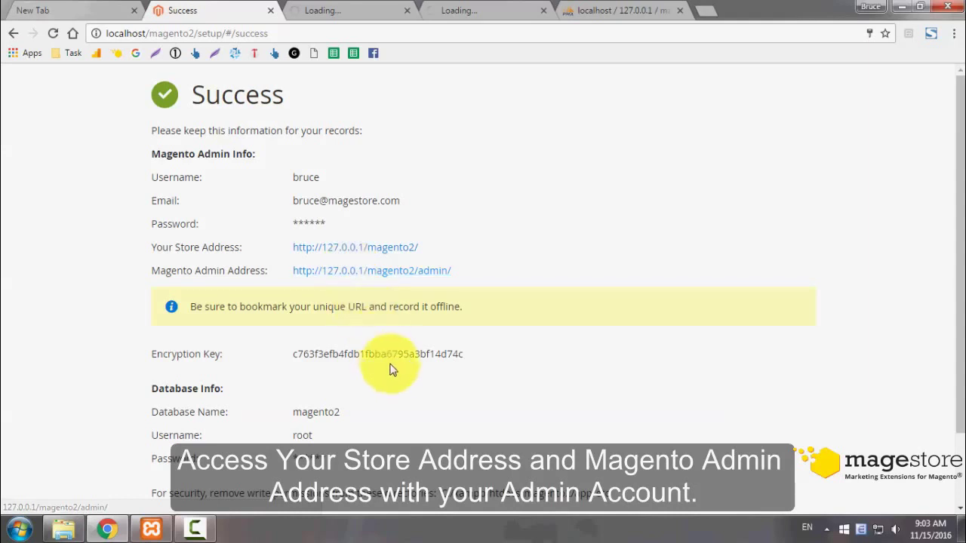
scroll(393, 375, "down", 1)
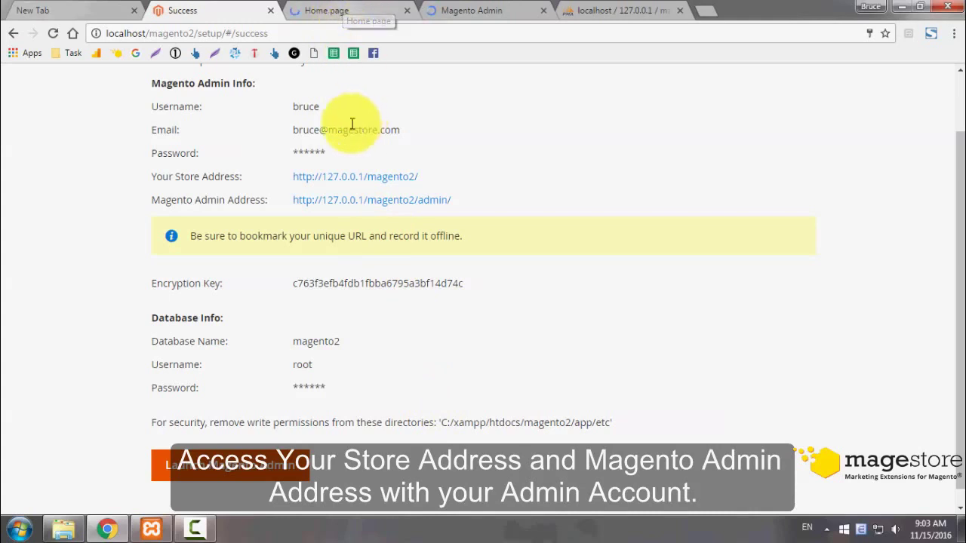
- Switch to the tab showing the Luma storefront home page at 127.0.0.1/magento2/
key("ctrl+Tab")
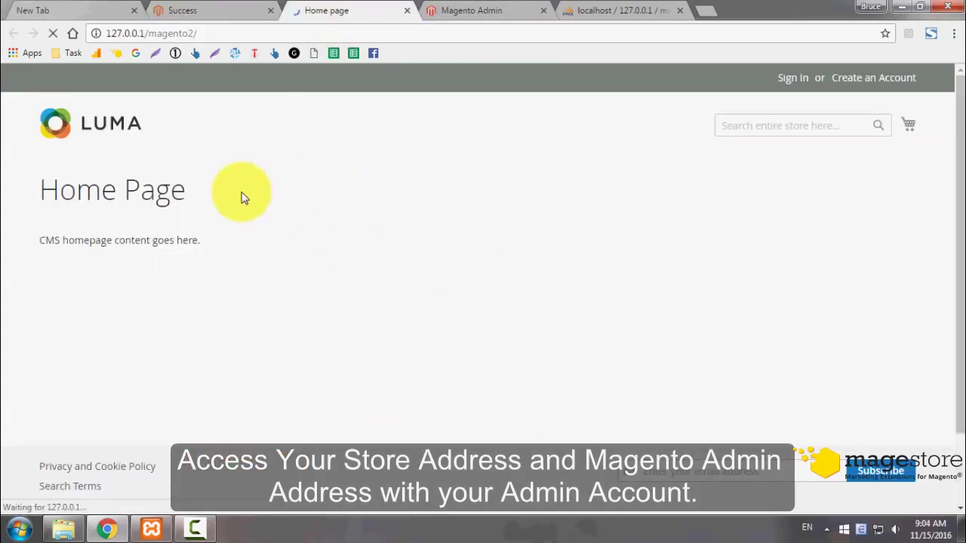
scroll(390, 292, "down", 2)
scroll(390, 292, "up", 2)
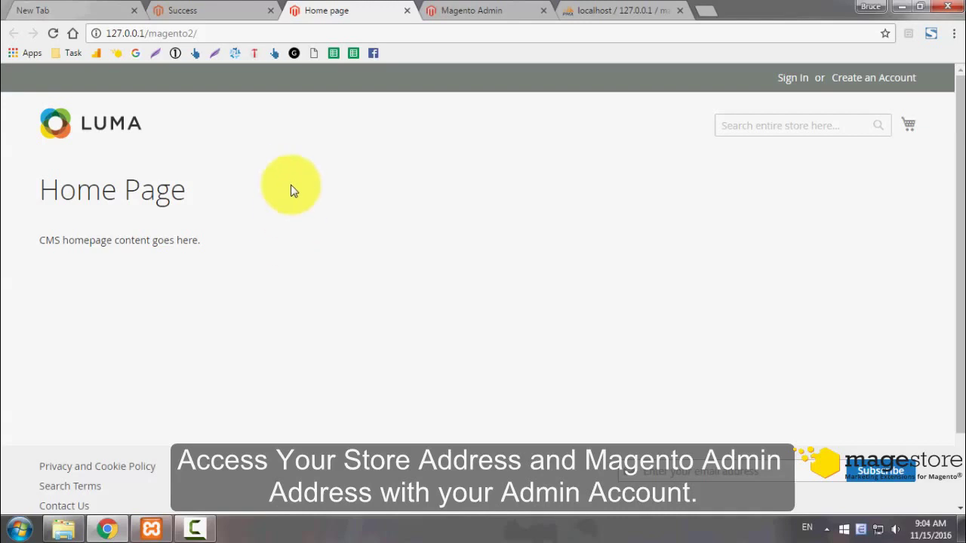
- Log in to Magento Admin with the new admin username and password
left_click(476, 9)
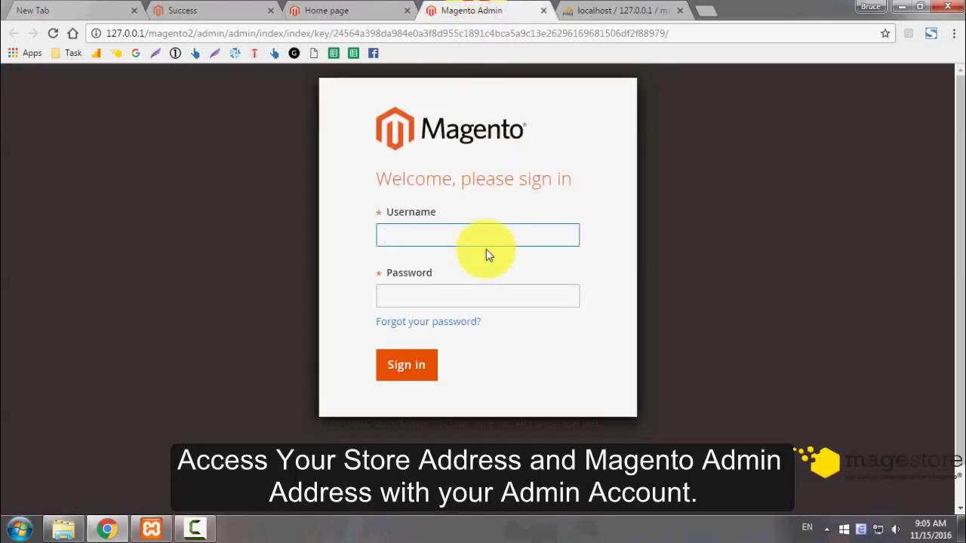
type("bruce")
key("Tab")
type("***********")
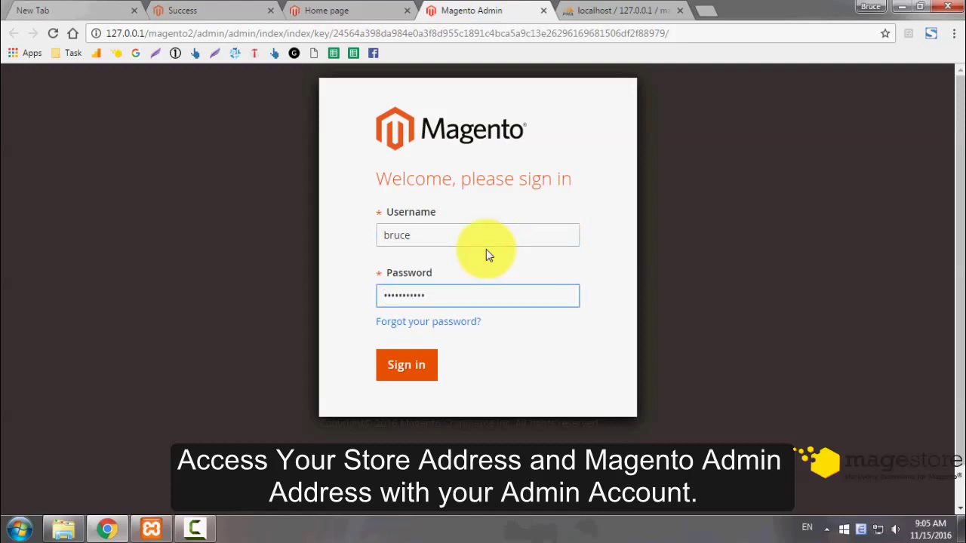
key("Return")
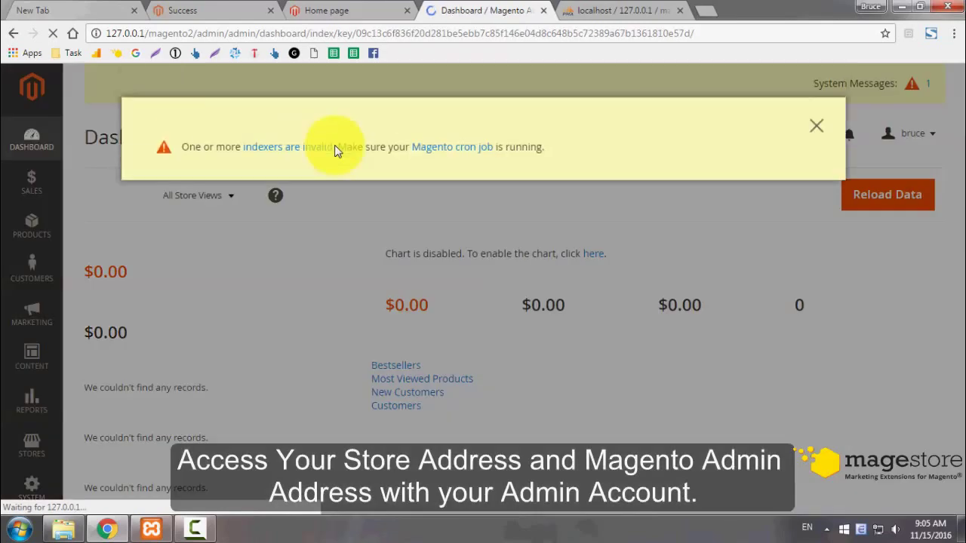
- Dismiss the invalid indexers system message on the Admin dashboard
left_click(810, 138)
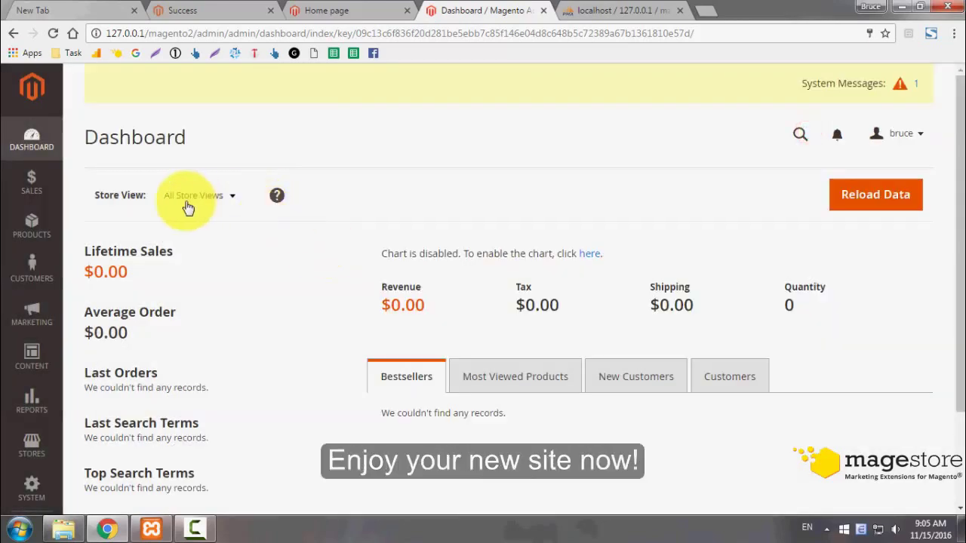
scroll(442, 267, "down", 1)
scroll(442, 266, "down", 2)
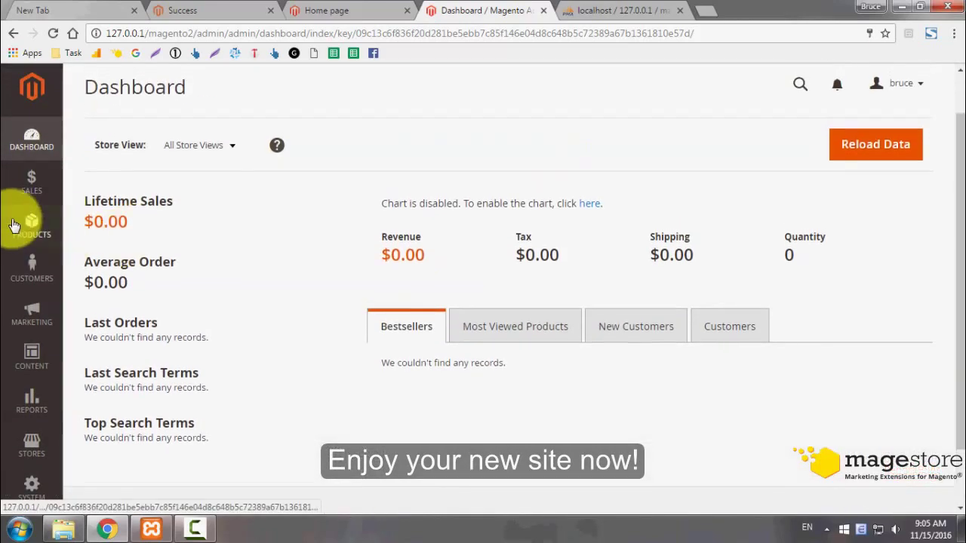
- Expand each admin sidebar section in turn: Sales, Products, Customers, Marketing, Content, Reports, Stores, System
left_click(36, 194)
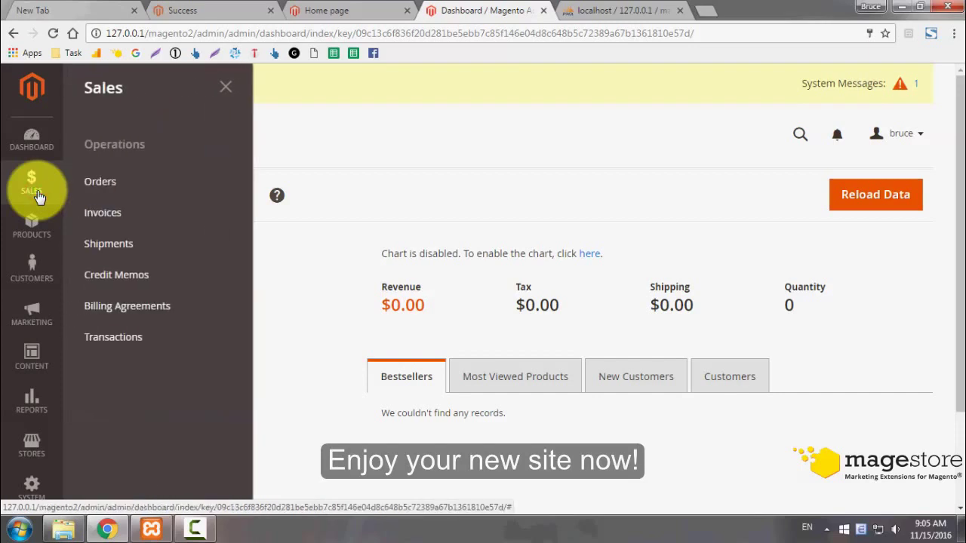
left_click(30, 238)
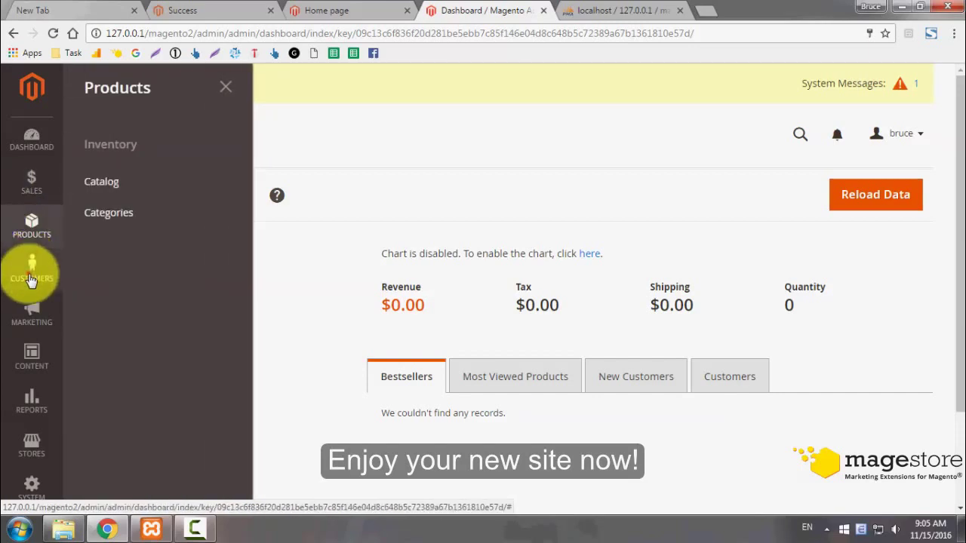
left_click(32, 272)
left_click(38, 323)
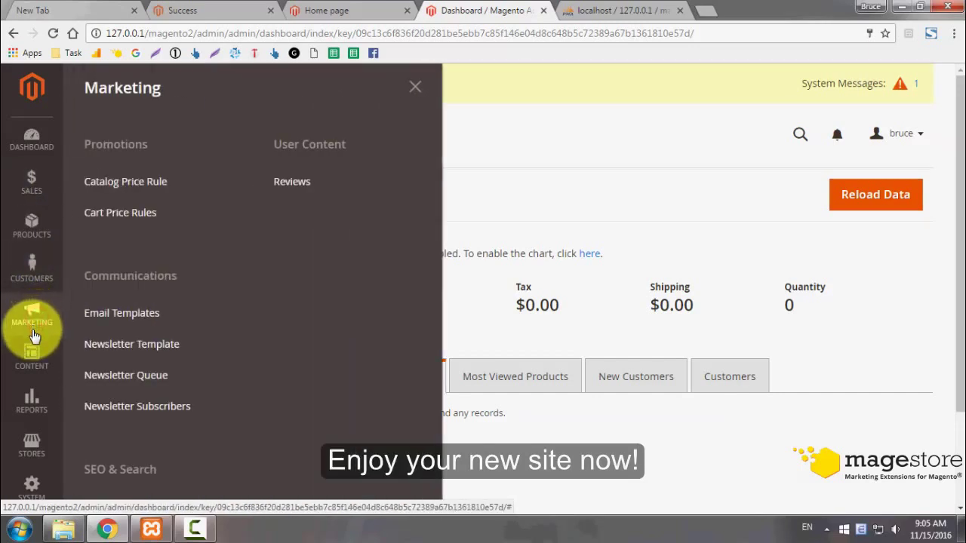
left_click(32, 367)
left_click(31, 398)
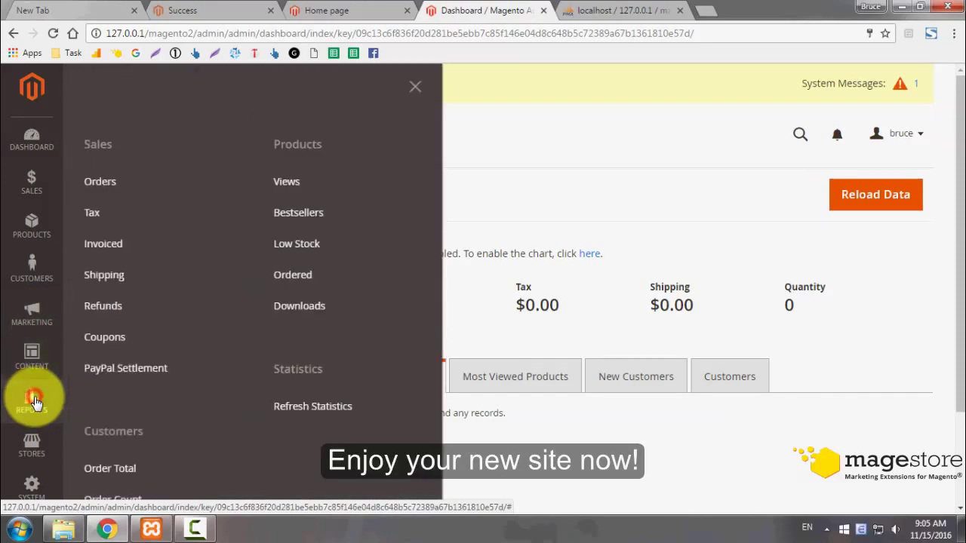
left_click(33, 442)
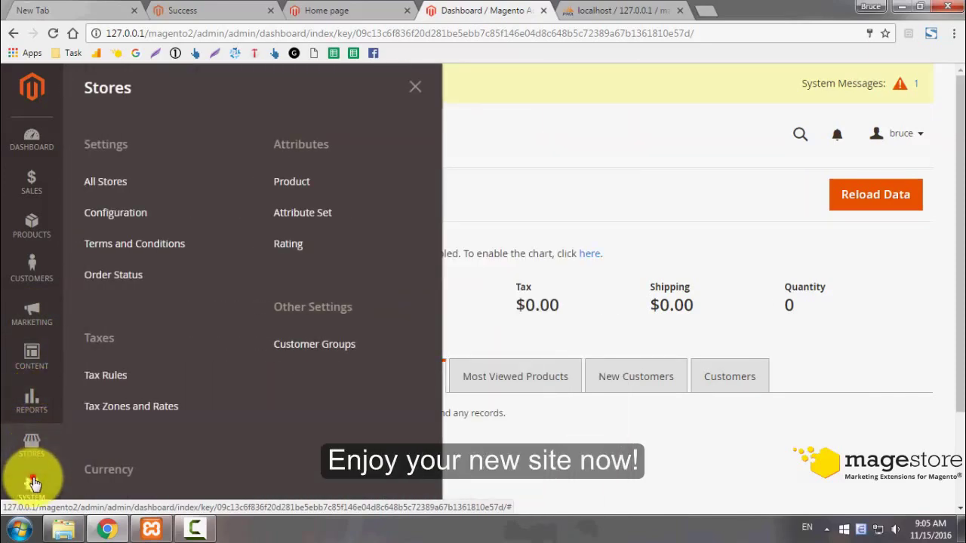
left_click(31, 482)
- Browse the Find Partners & Extensions Marketplace page, then return to the Dashboard
scroll(34, 483, "down", 1)
scroll(30, 468, "down", 2)
left_click(30, 445)
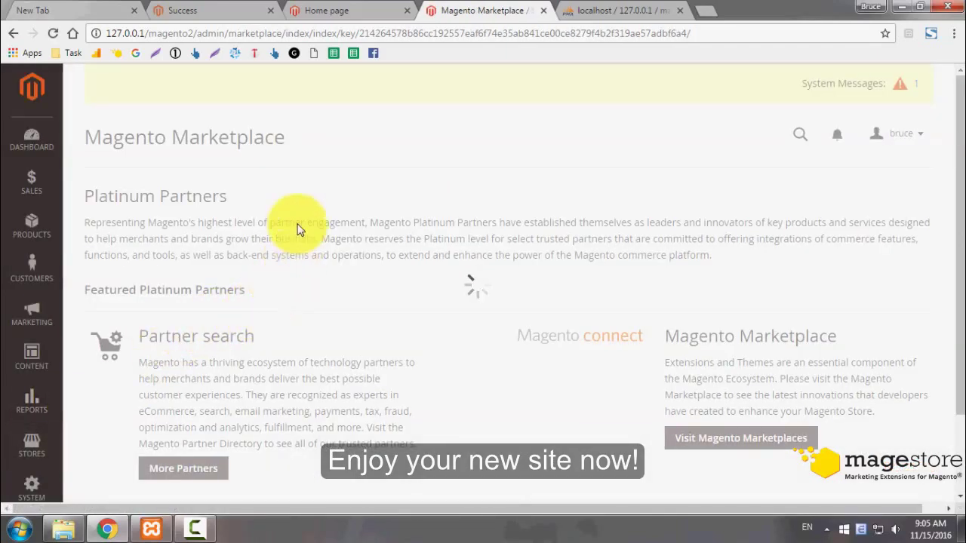
scroll(423, 226, "down", 1)
scroll(434, 244, "down", 1)
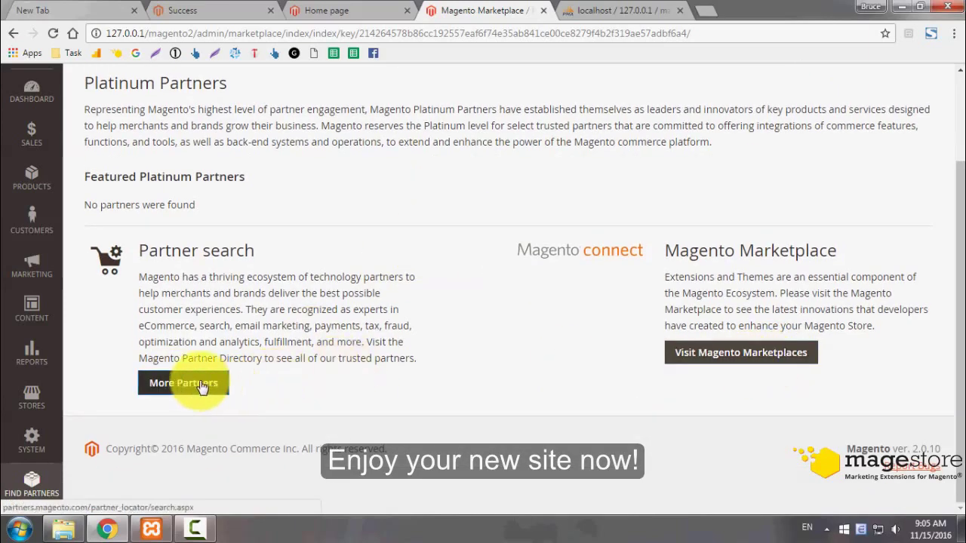
scroll(185, 290, "up", 3)
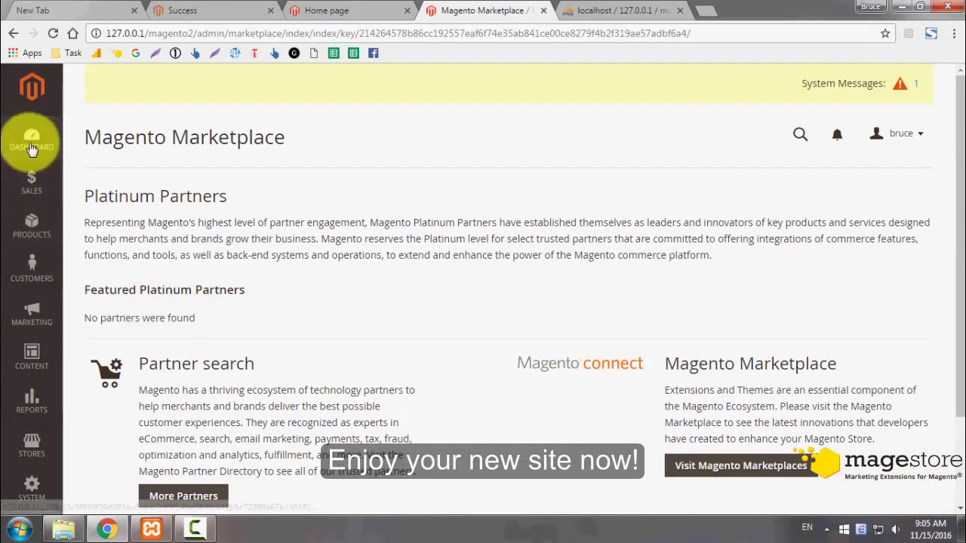
left_click(32, 146)
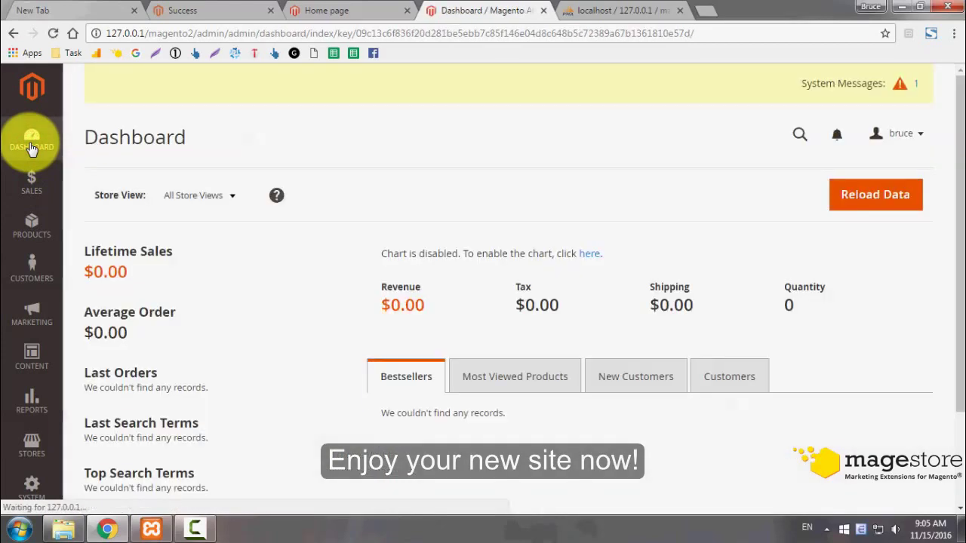